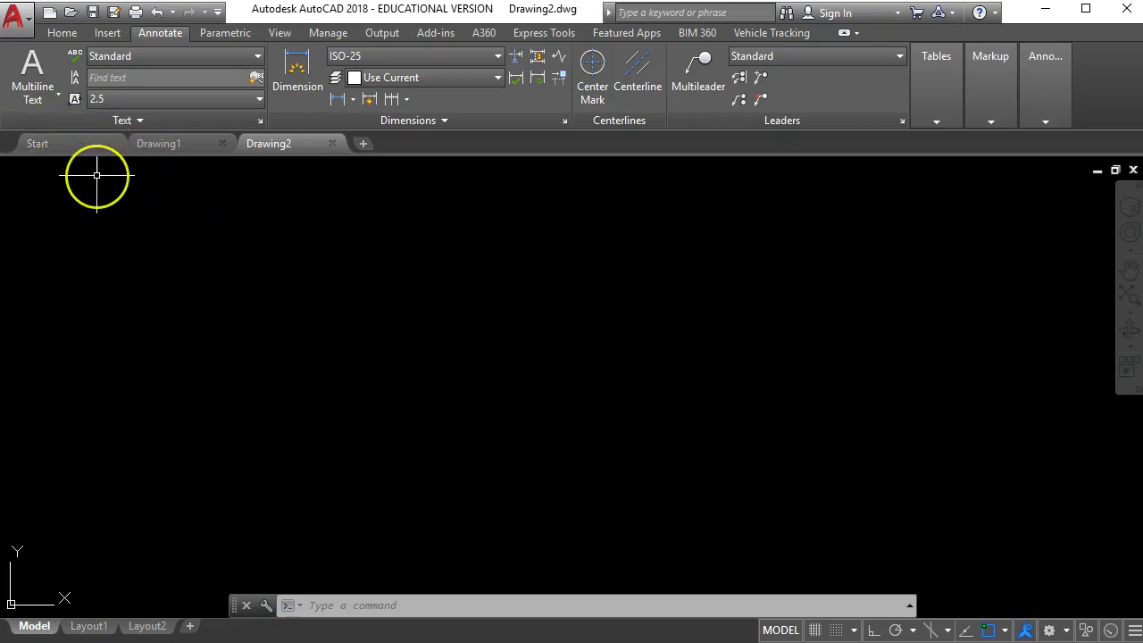
- Create Drawing3 from the '_autocad civil 3d 2017 ukie.dwt' template
left_click(49, 13)
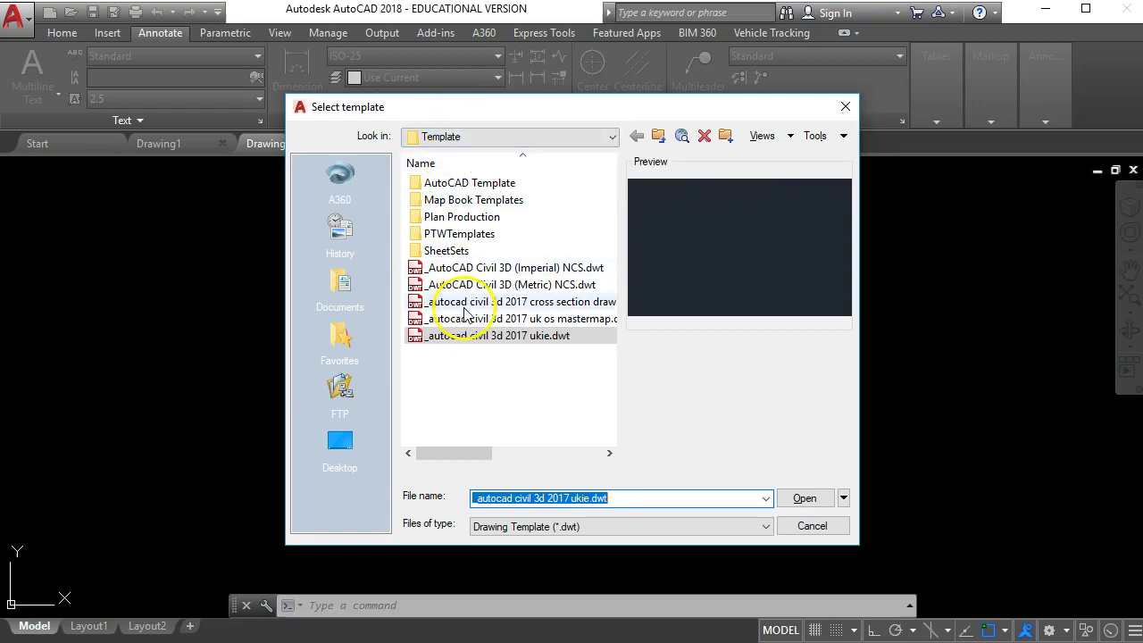
left_click(500, 337)
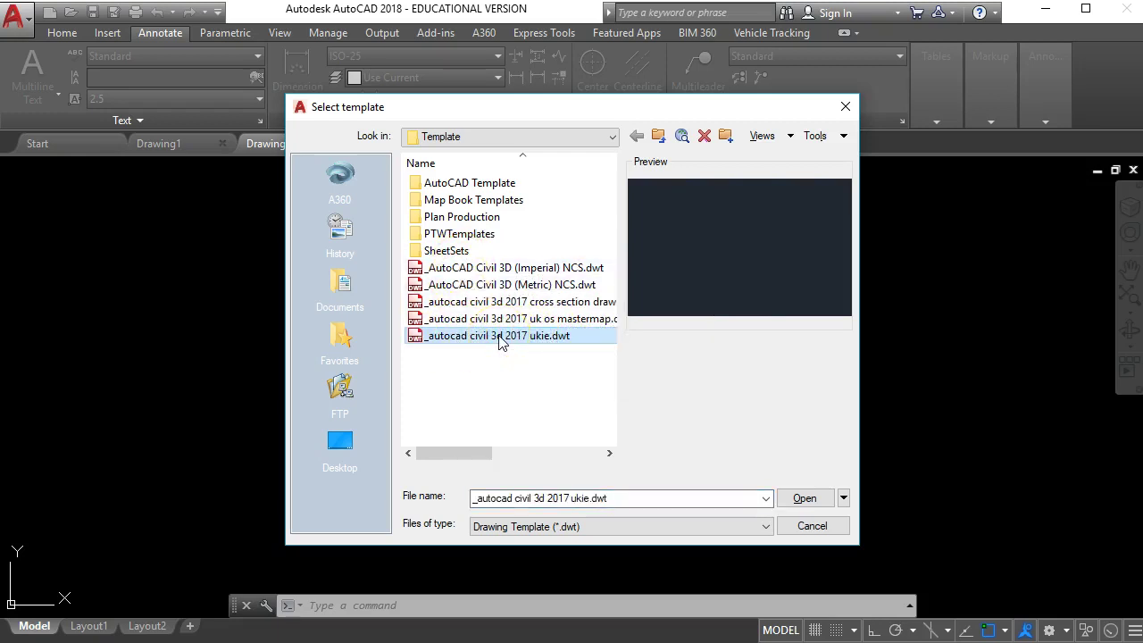
left_click(805, 498)
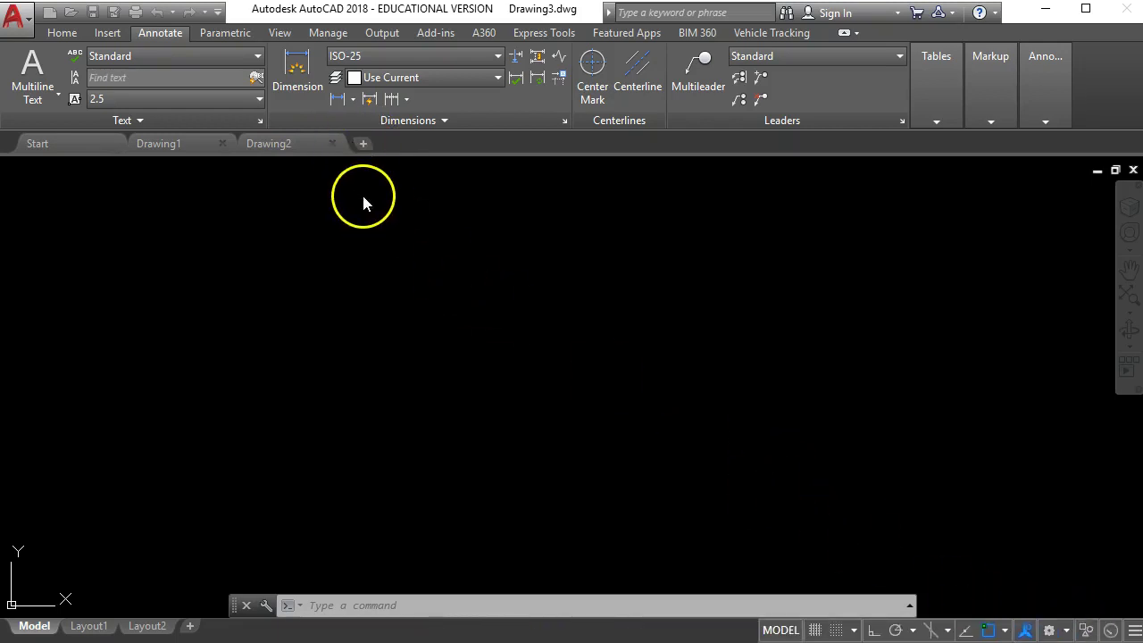
- Close the Drawing1 and Drawing2 tabs, leaving Drawing3 open on the Home ribbon
left_click(366, 143)
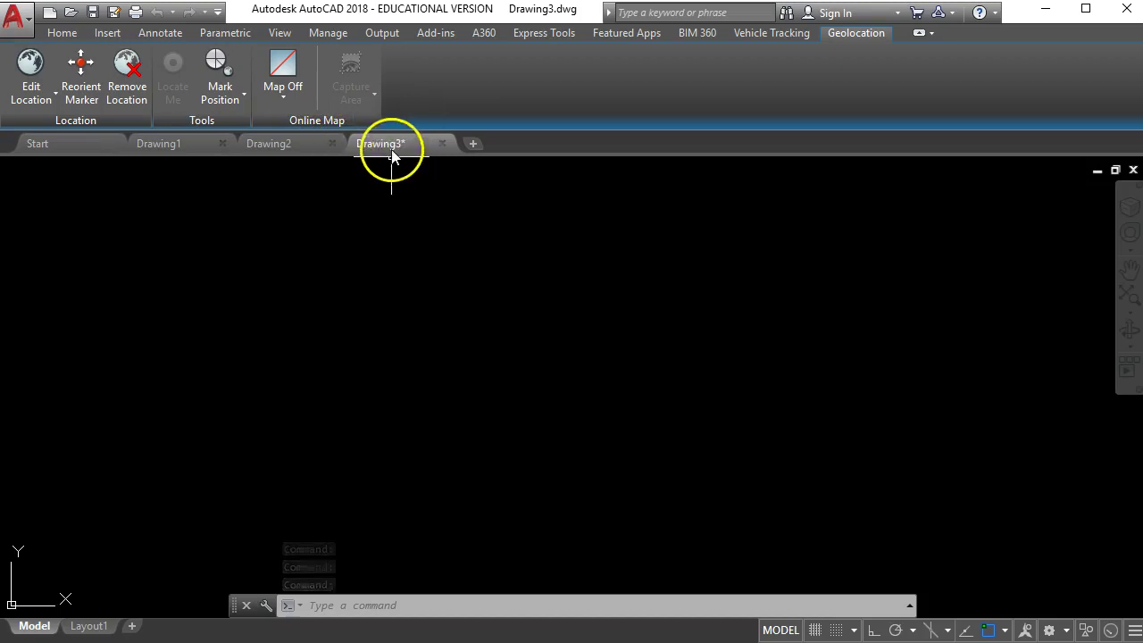
mouse_move(379, 144)
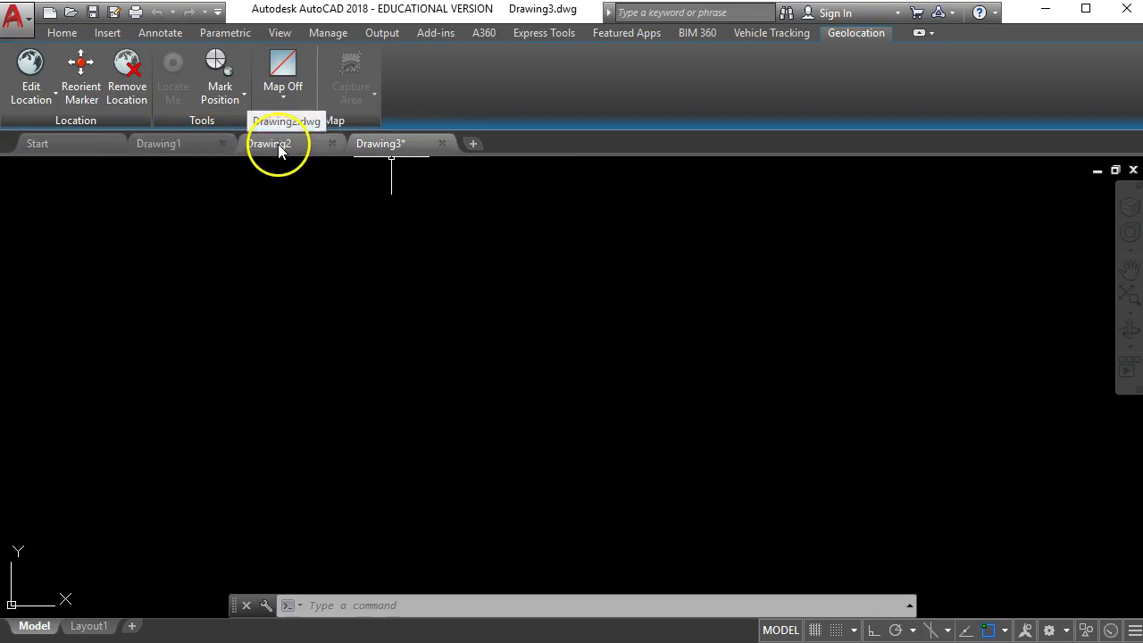
mouse_move(178, 143)
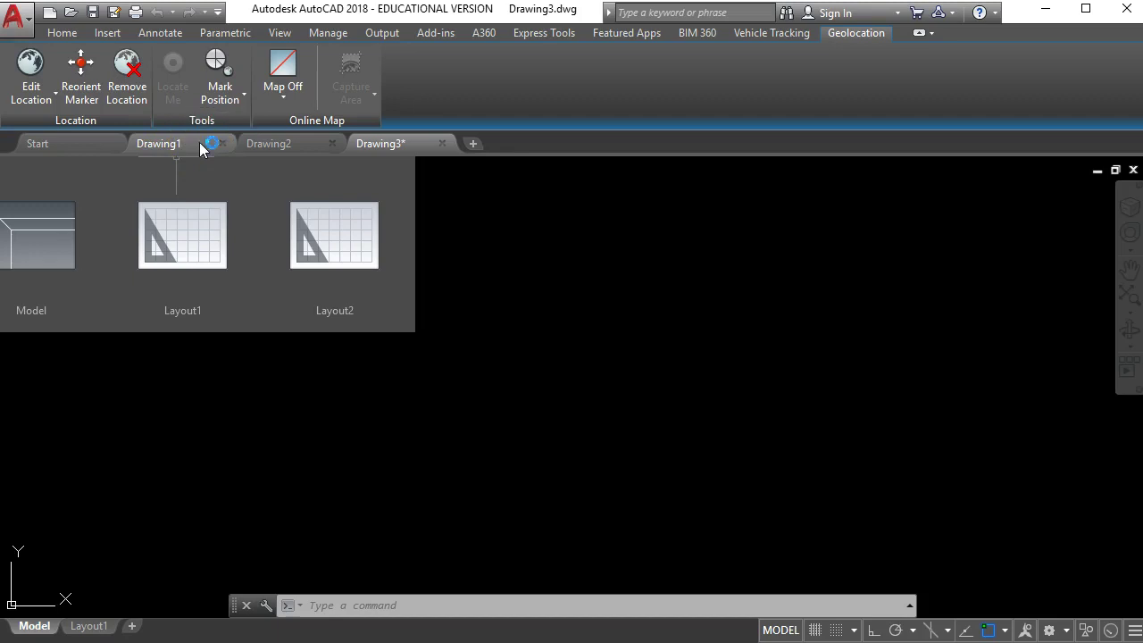
left_click(218, 144)
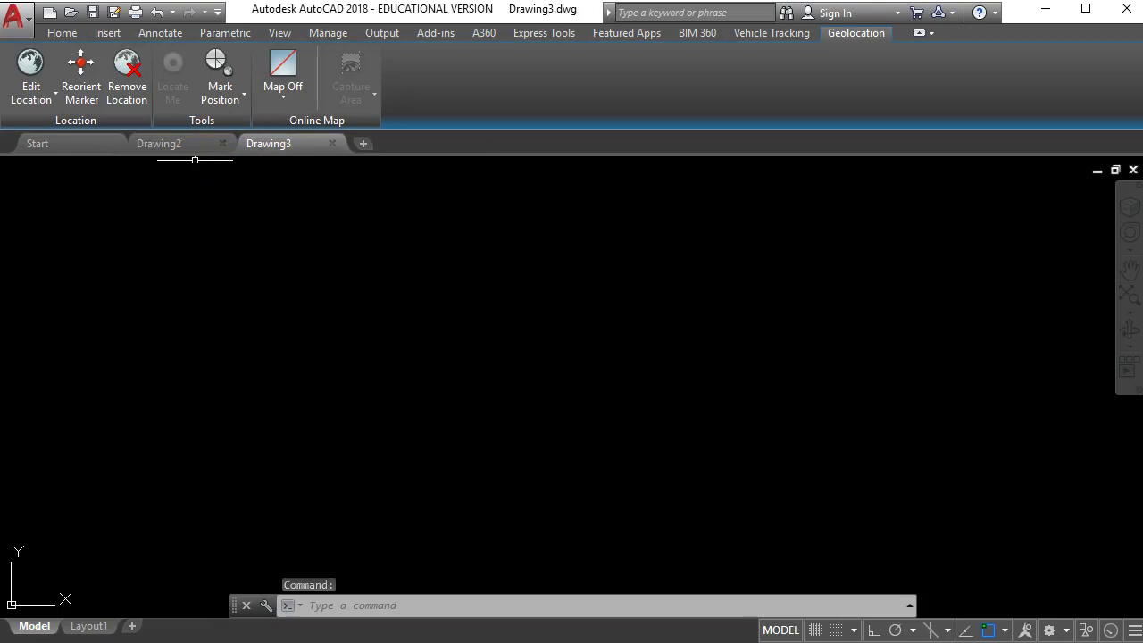
left_click(222, 144)
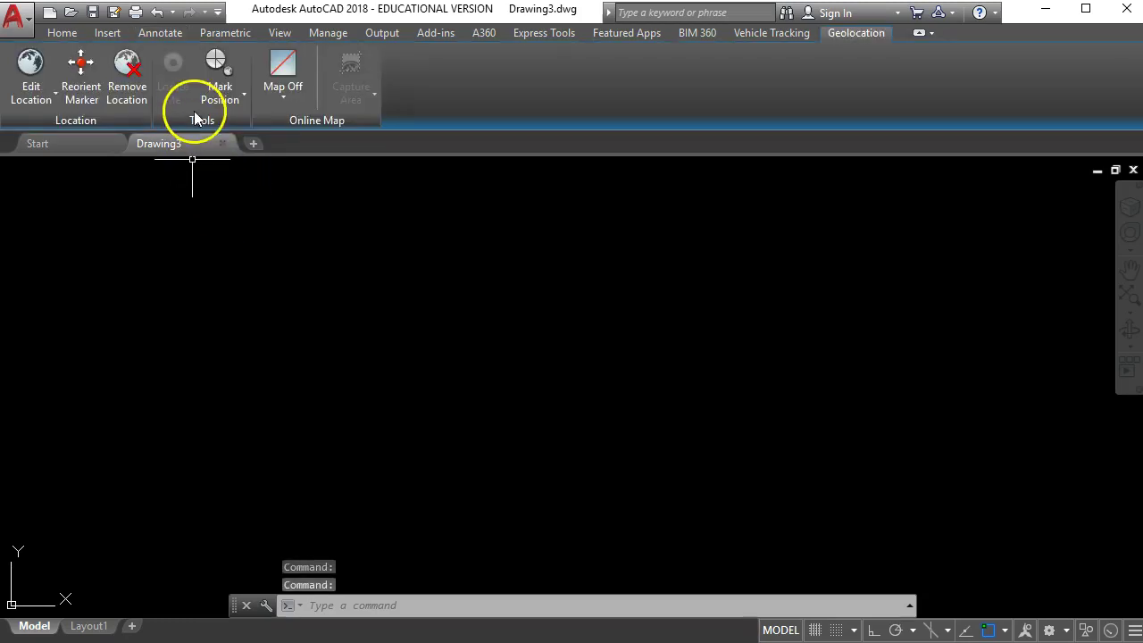
left_click(67, 38)
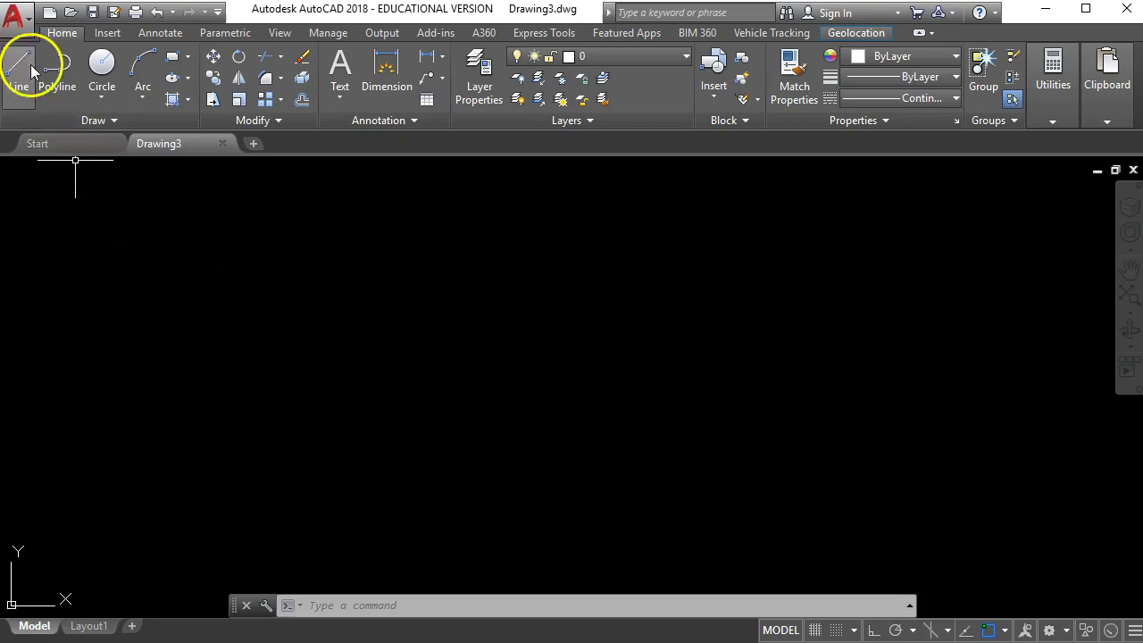
- Change Options > Open and Save minutes between saves from 10 to 30
left_click(15, 18)
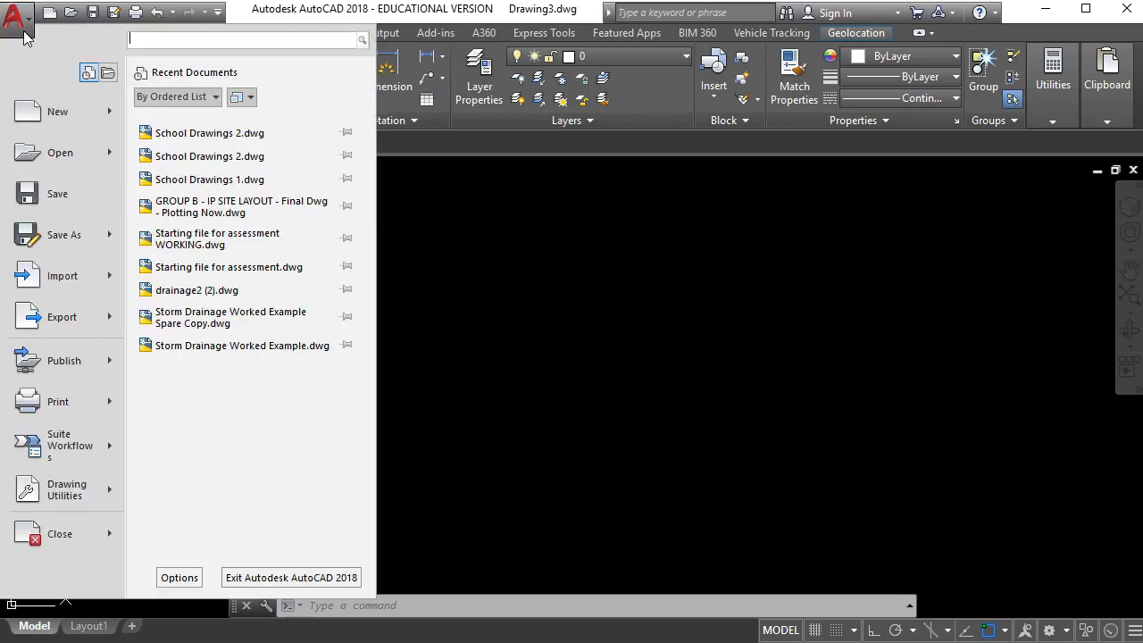
left_click(179, 578)
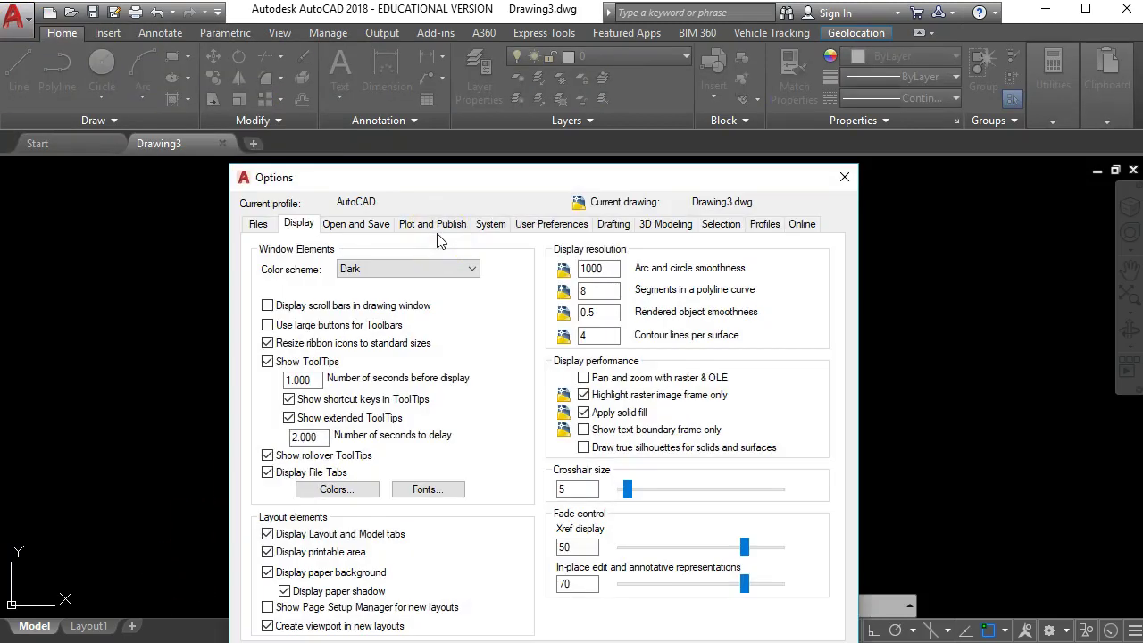
left_click(373, 224)
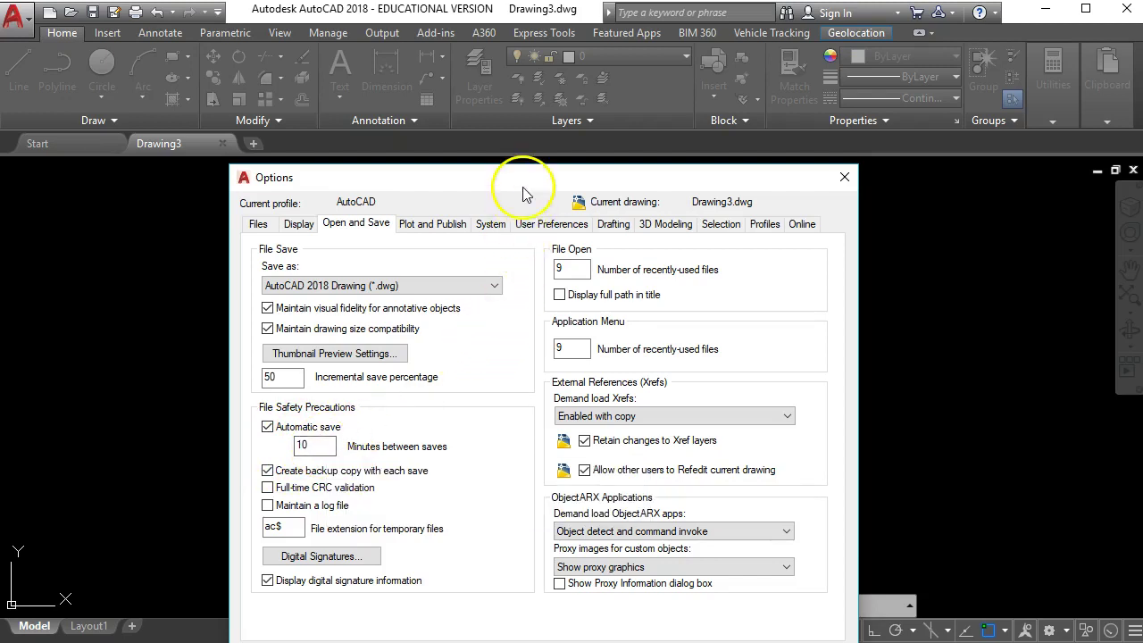
left_click_drag(523, 191, 514, 109)
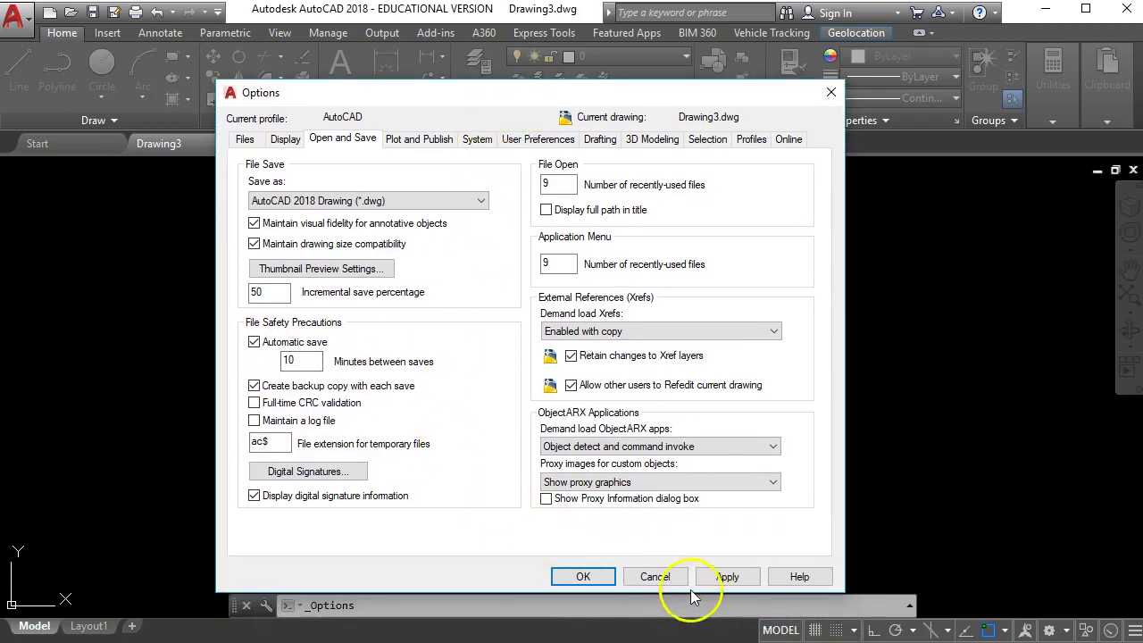
double_click(288, 361)
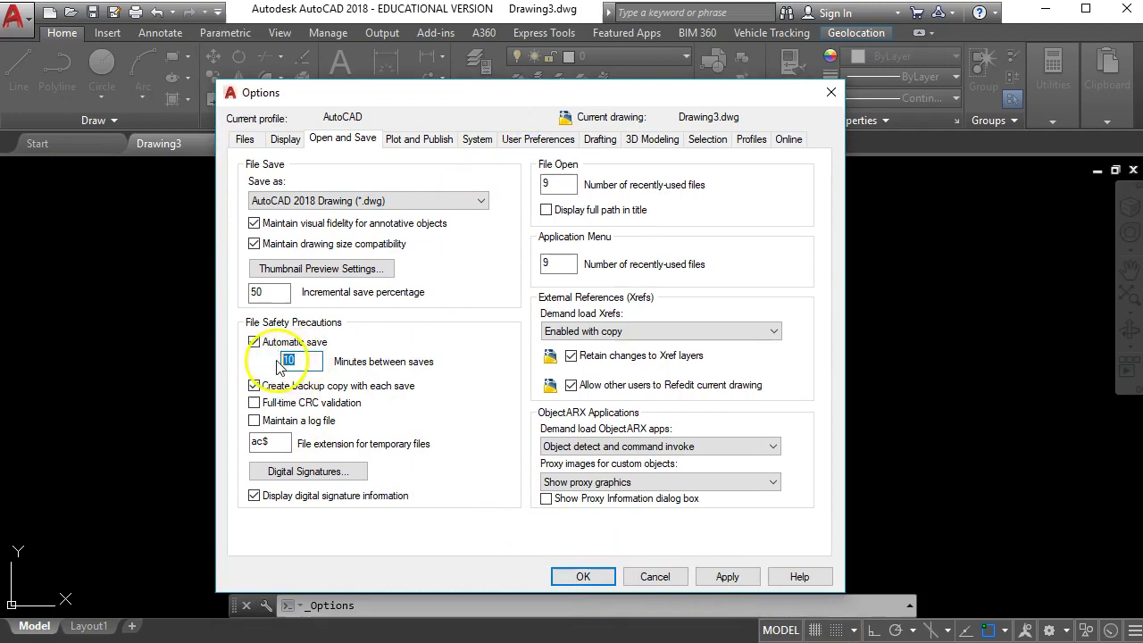
type("30")
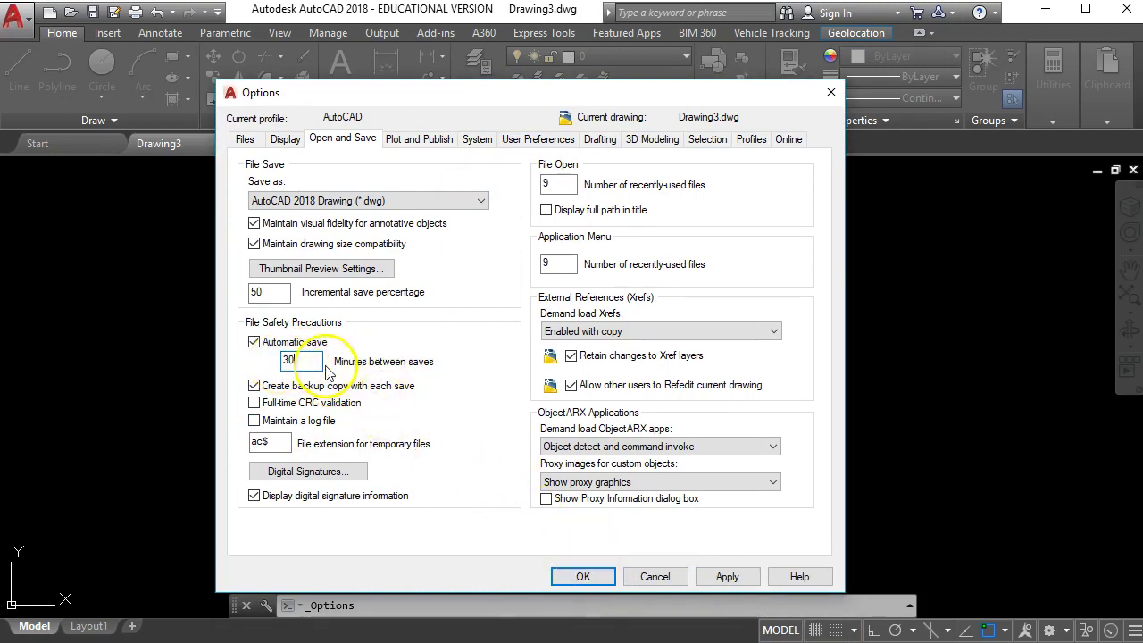
left_click(585, 577)
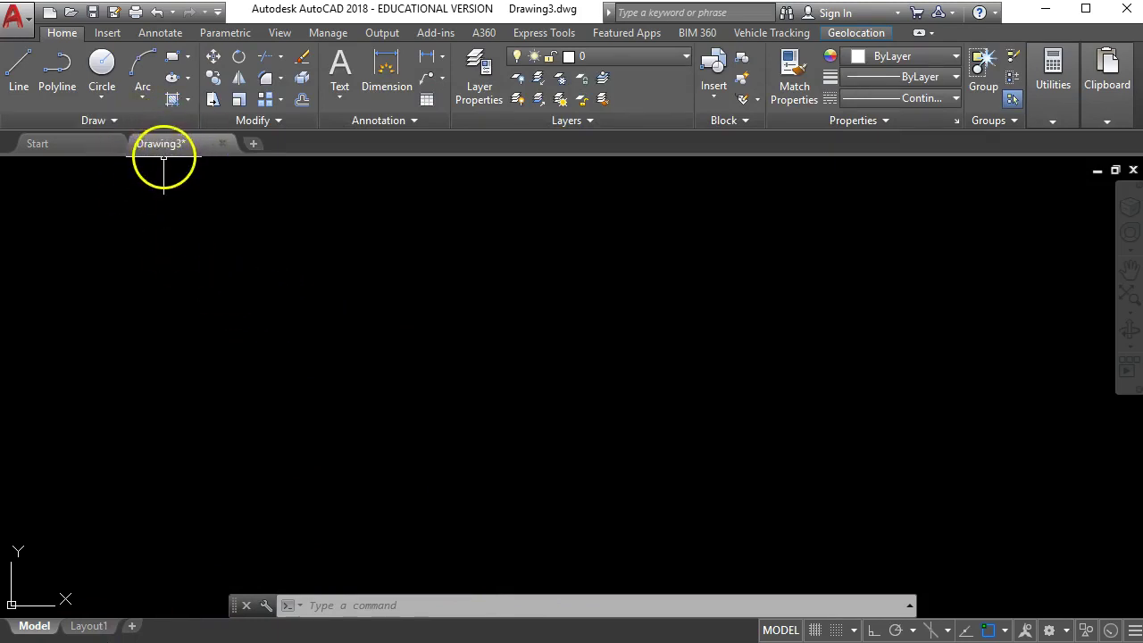
- Show the Save As submenu in the application menu
mouse_move(173, 147)
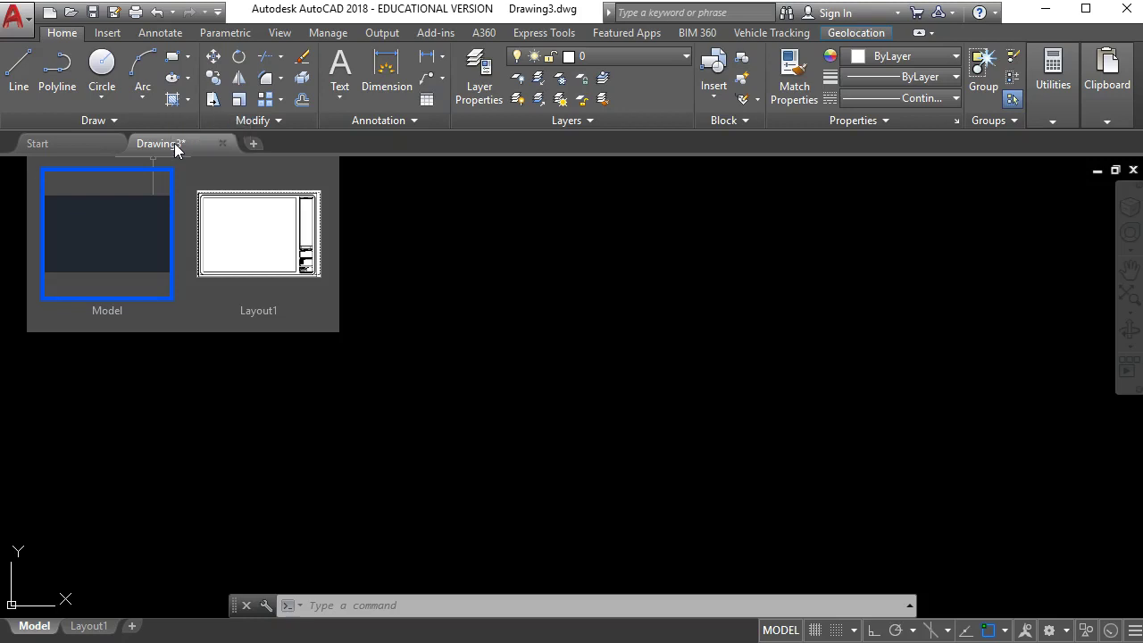
left_click(25, 25)
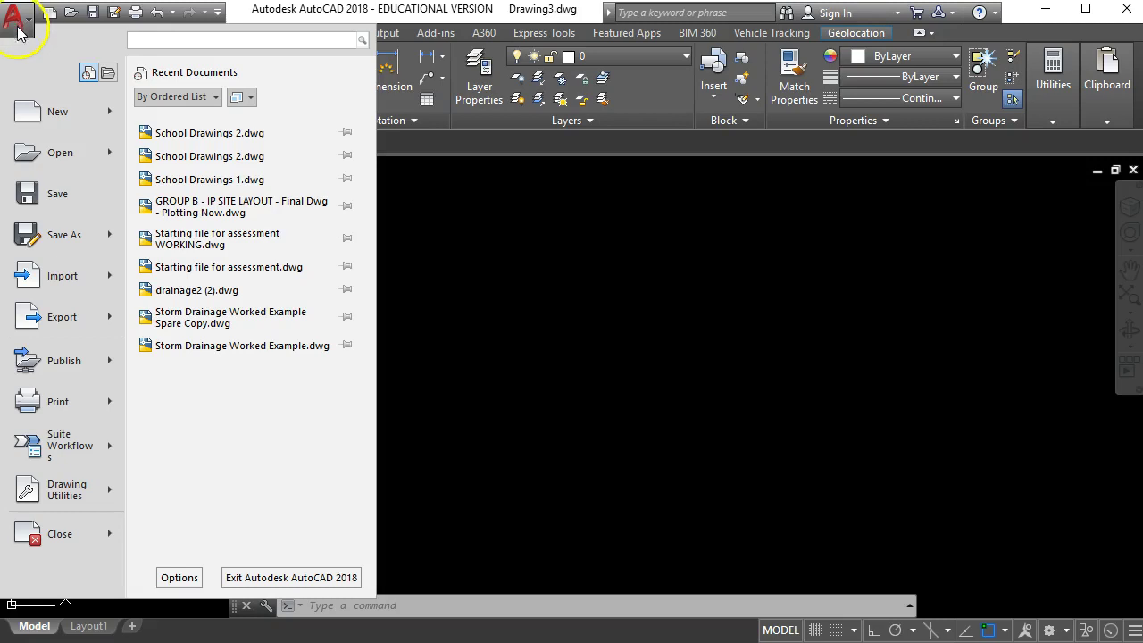
mouse_move(77, 250)
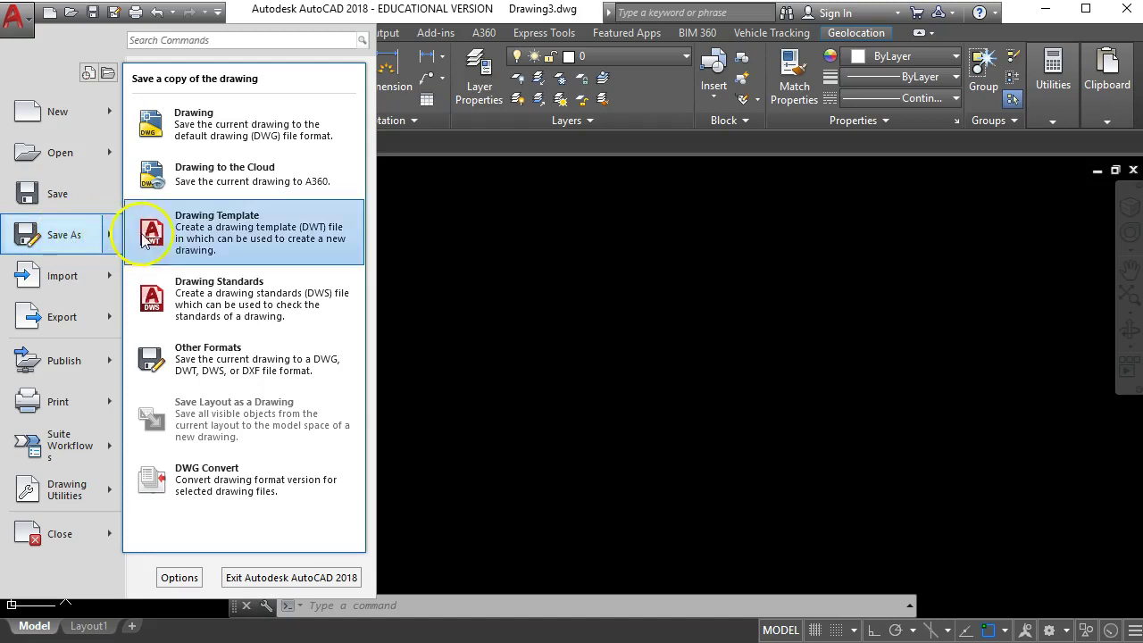
- Choose Save As DWG and set the save location to the Desktop
left_click(225, 133)
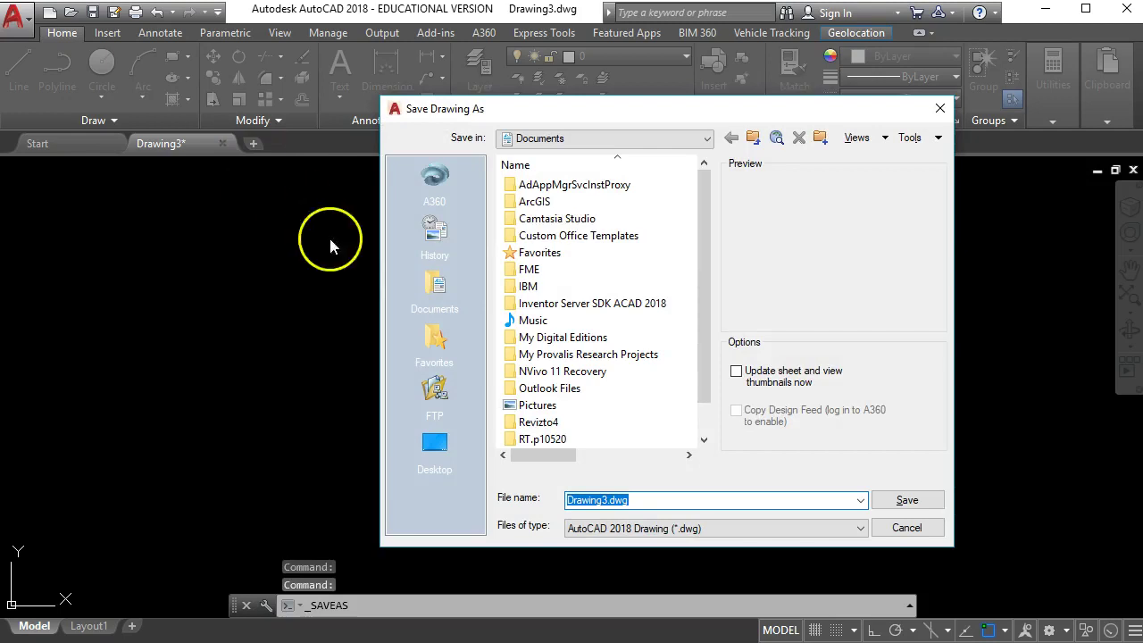
left_click(596, 137)
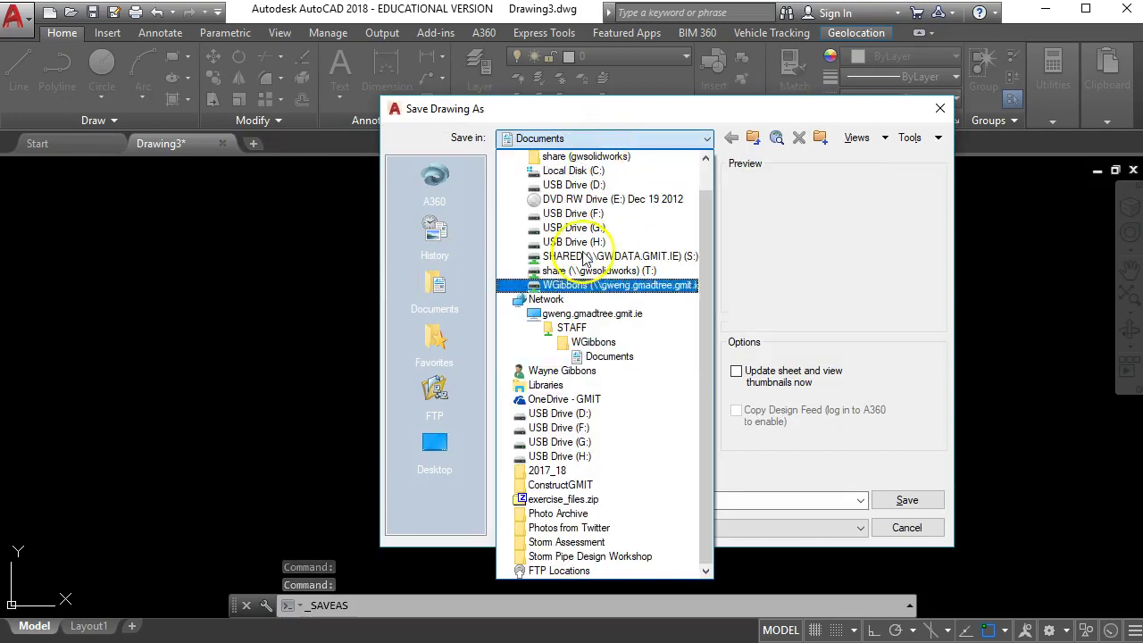
scroll(592, 318, "up", 1)
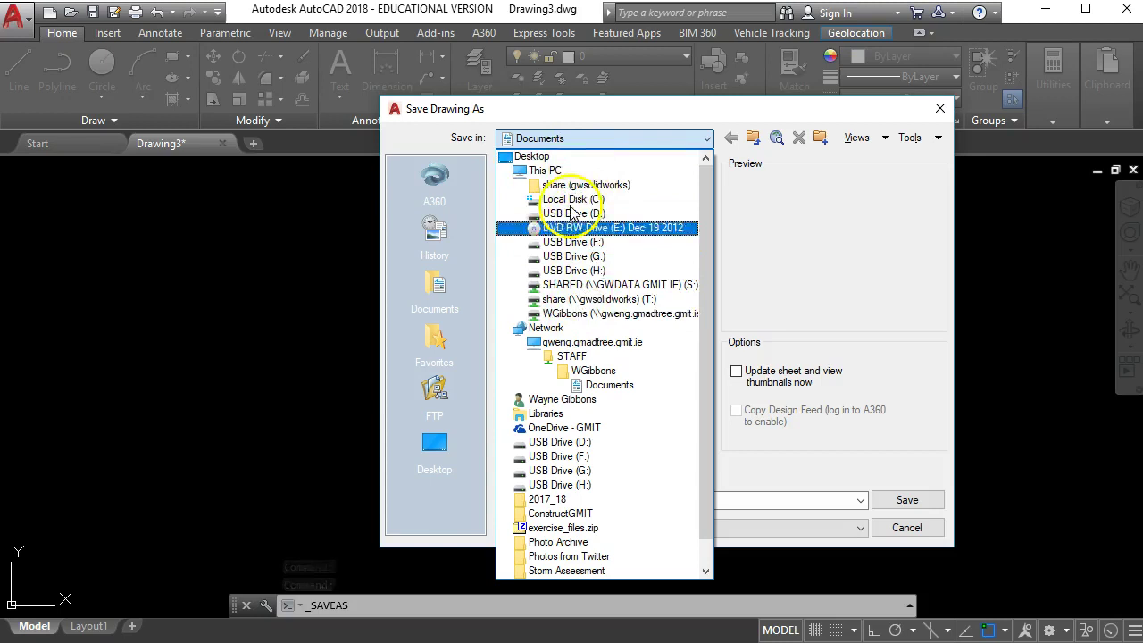
left_click(604, 142)
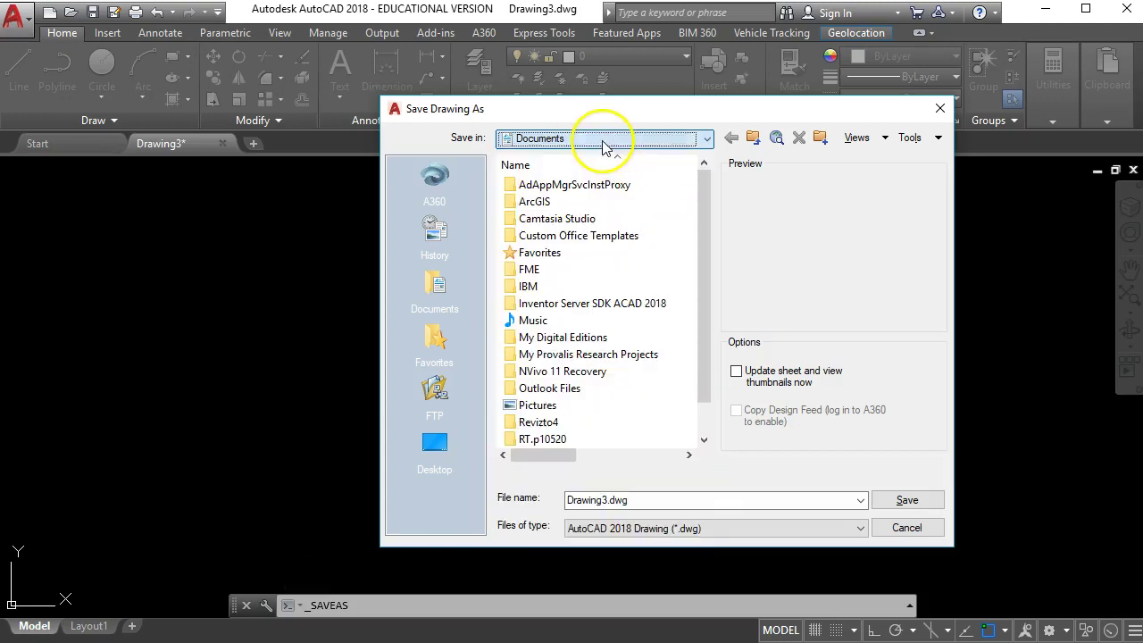
left_click(596, 499)
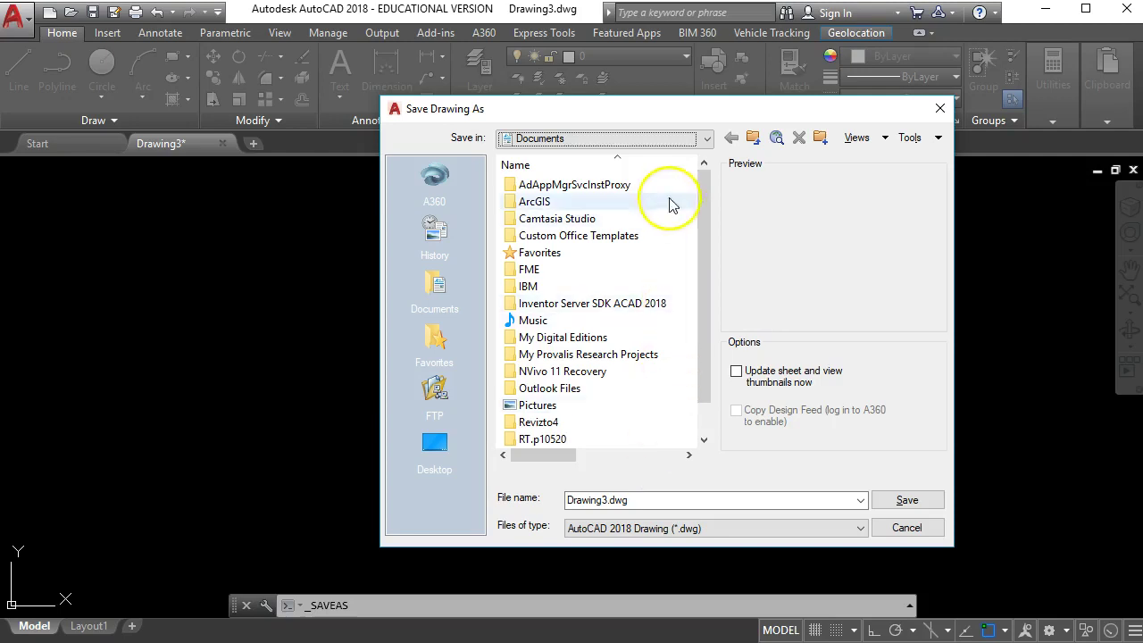
left_click(706, 139)
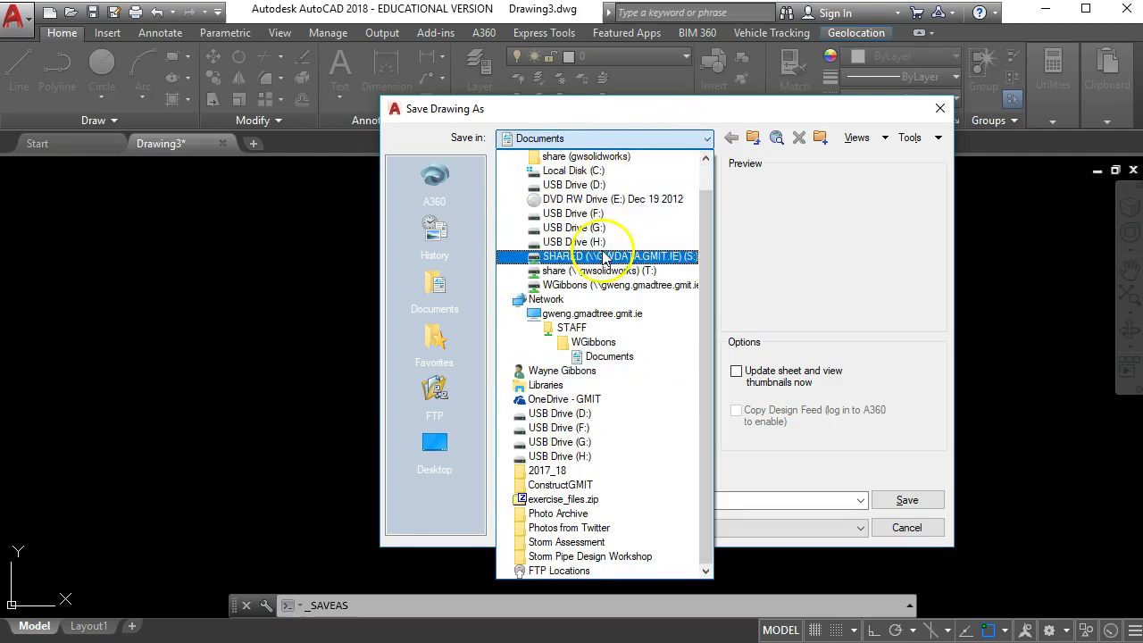
left_click(571, 170)
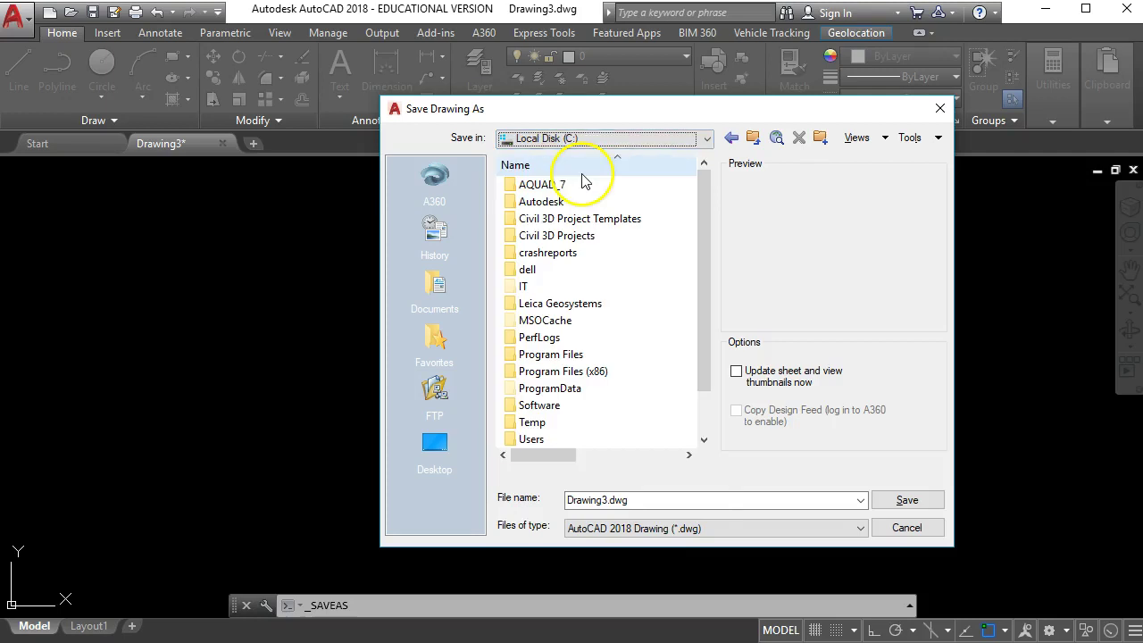
left_click(696, 139)
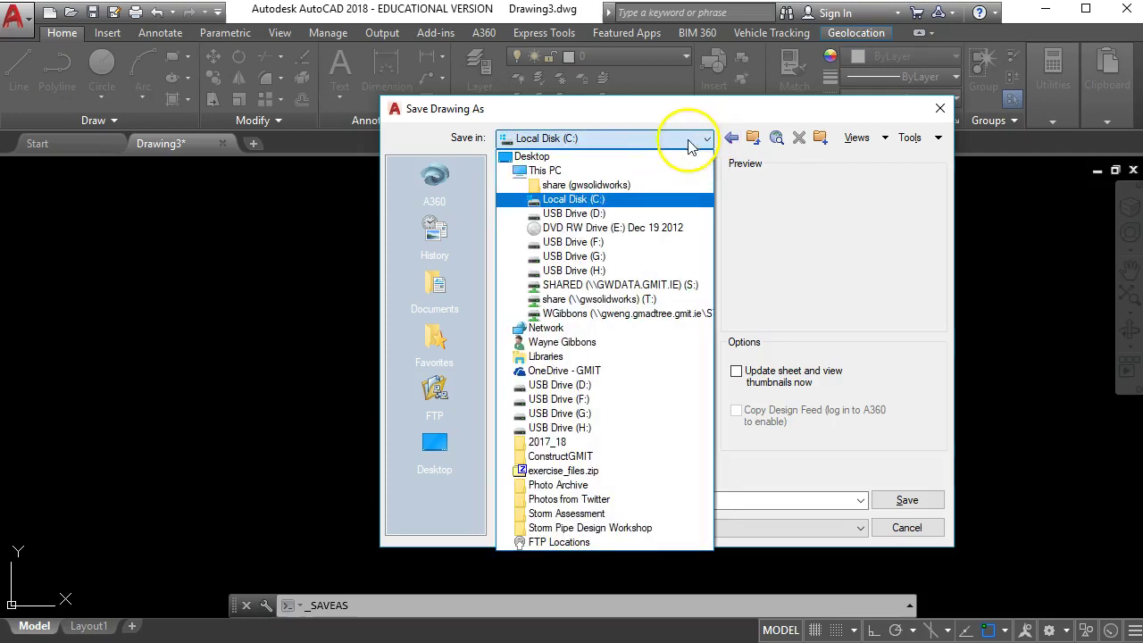
left_click(533, 158)
- Replace the name Drawing3.dwg with 'First Drawing' and save
left_click_drag(662, 500, 568, 502)
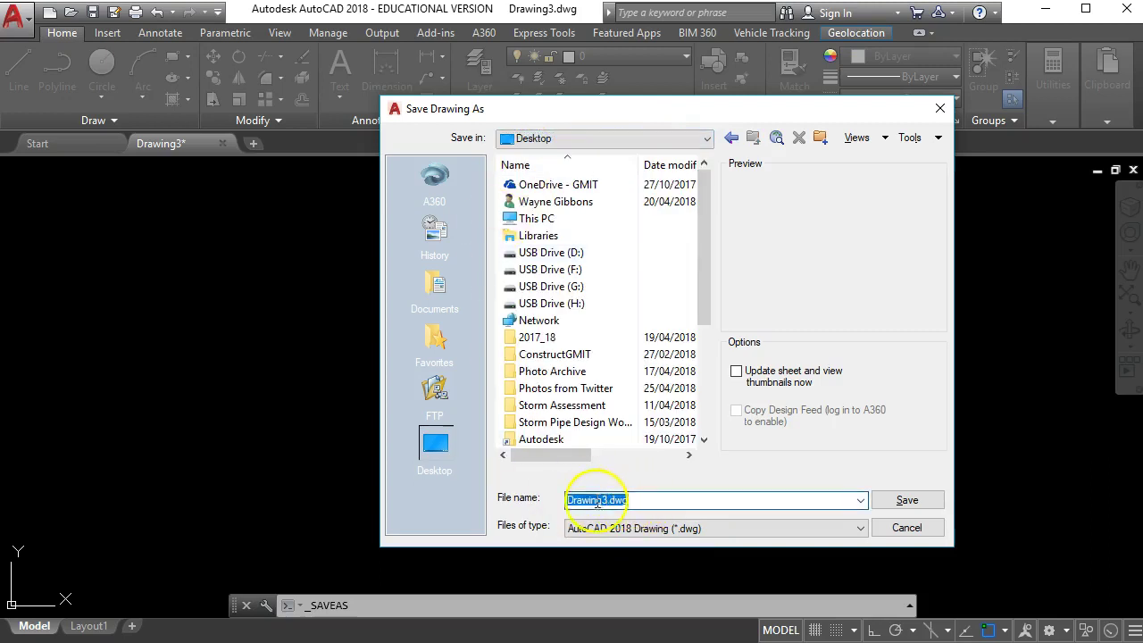
type("First DR")
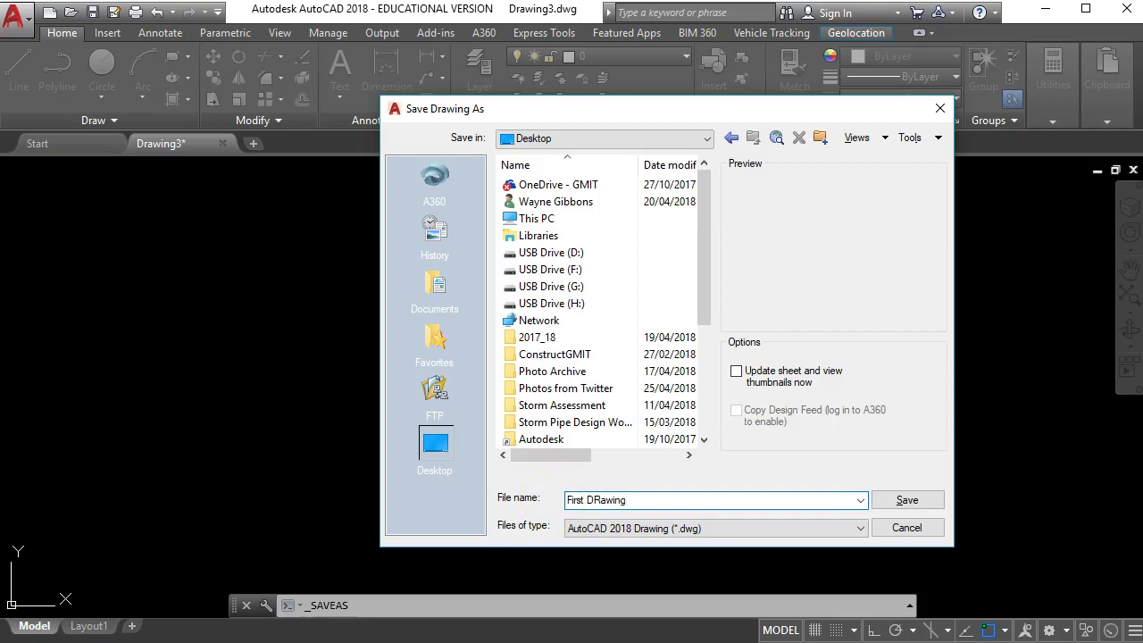
left_click(590, 500)
left_click(647, 499)
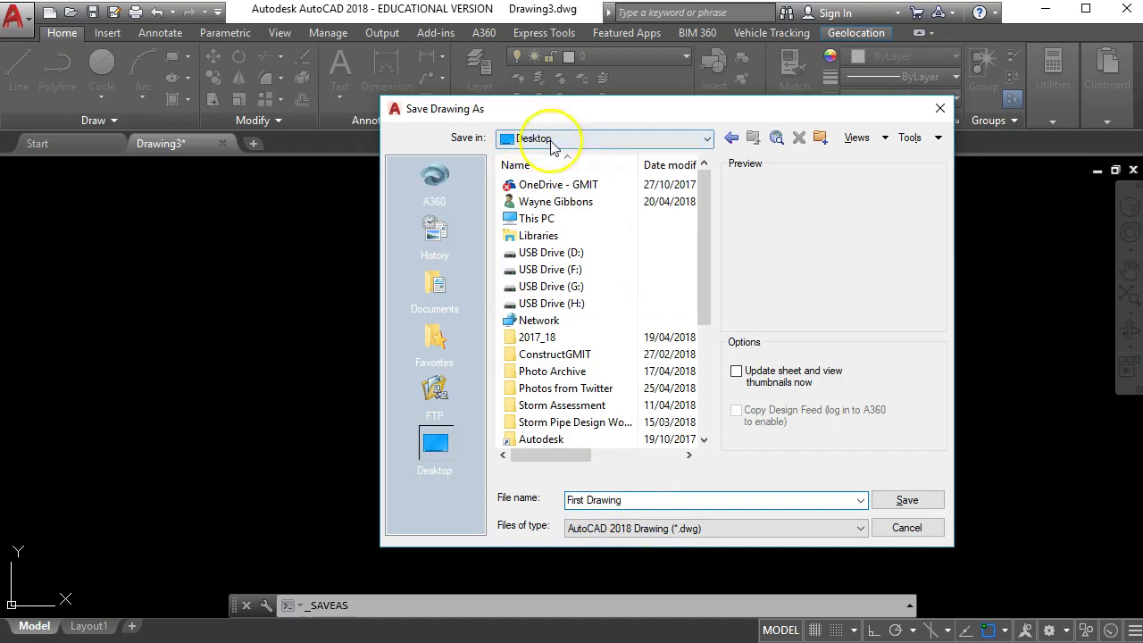
left_click(894, 497)
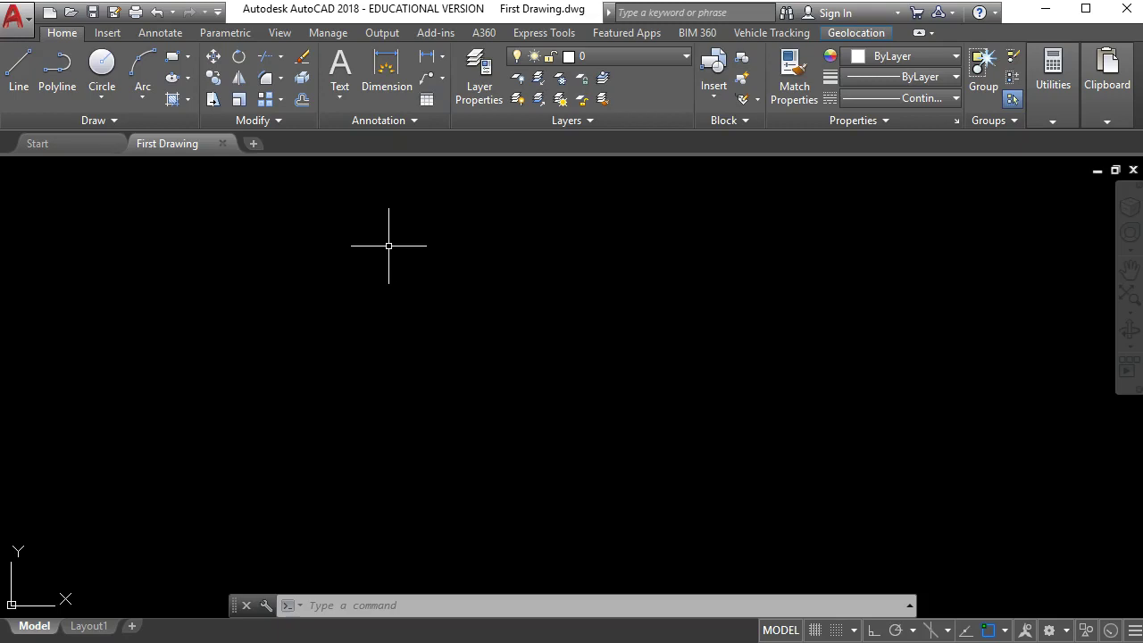
left_click(384, 247)
left_click(370, 271)
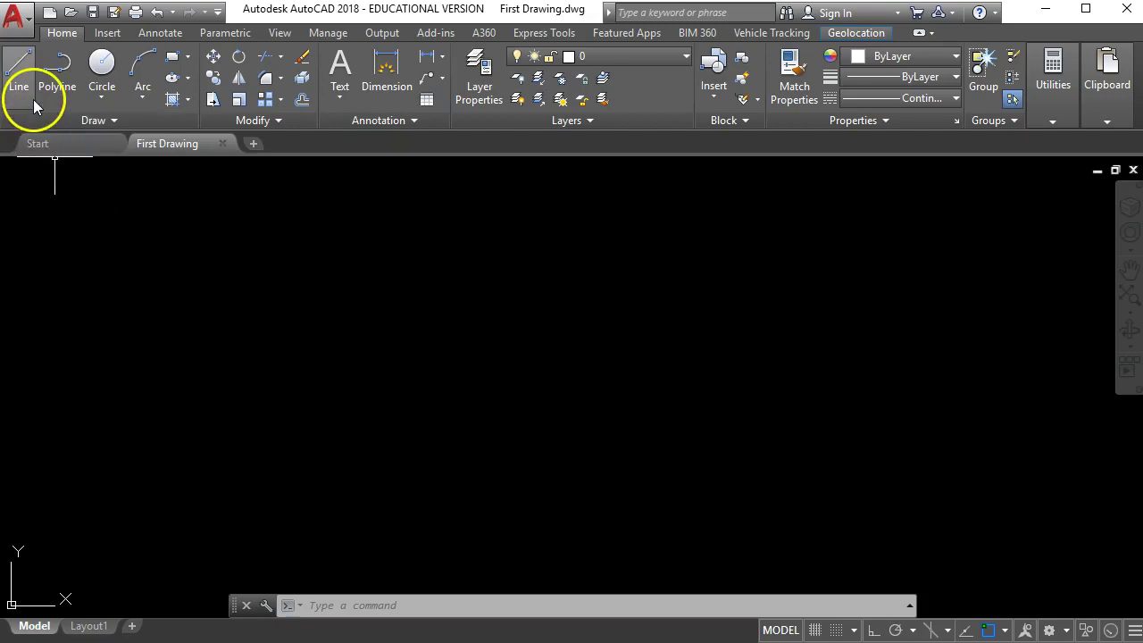
left_click(18, 20)
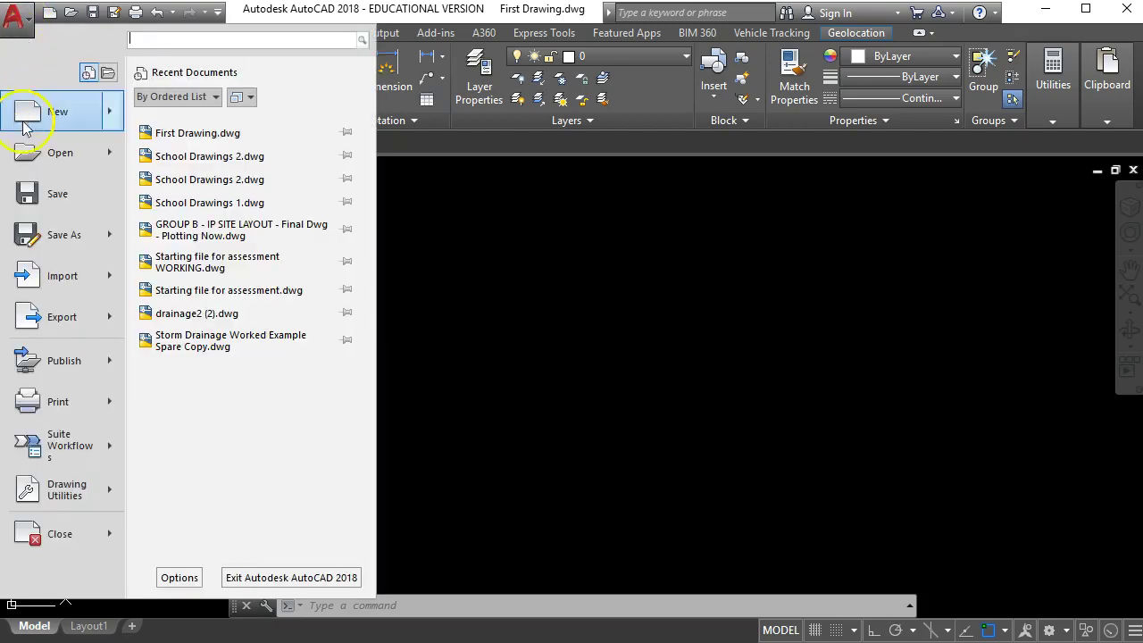
left_click(64, 241)
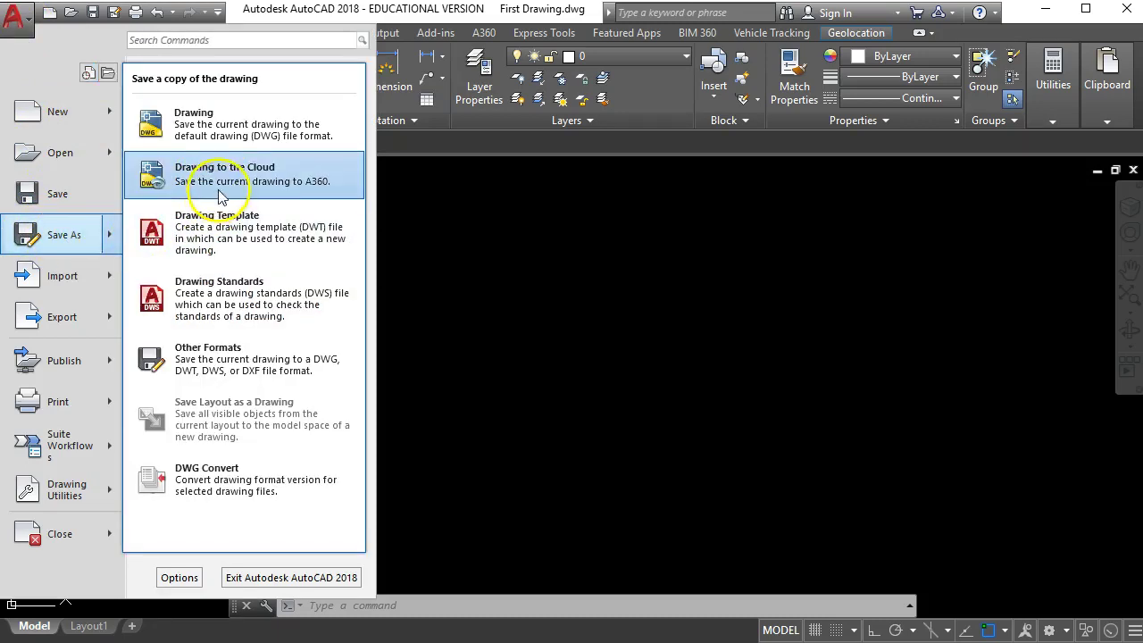
left_click(250, 126)
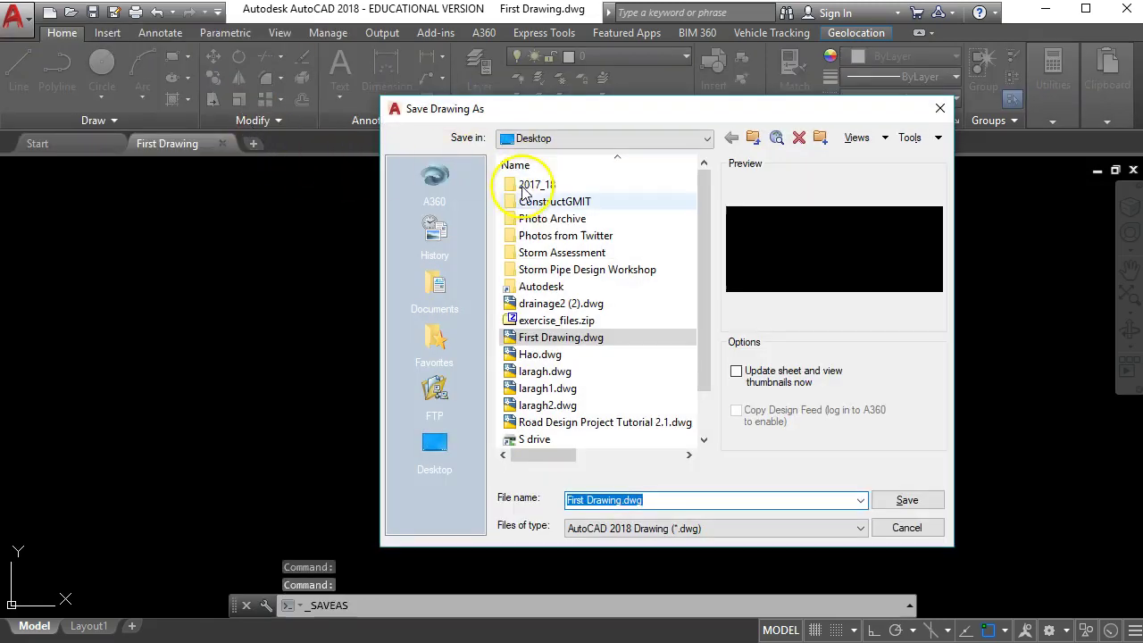
left_click(706, 141)
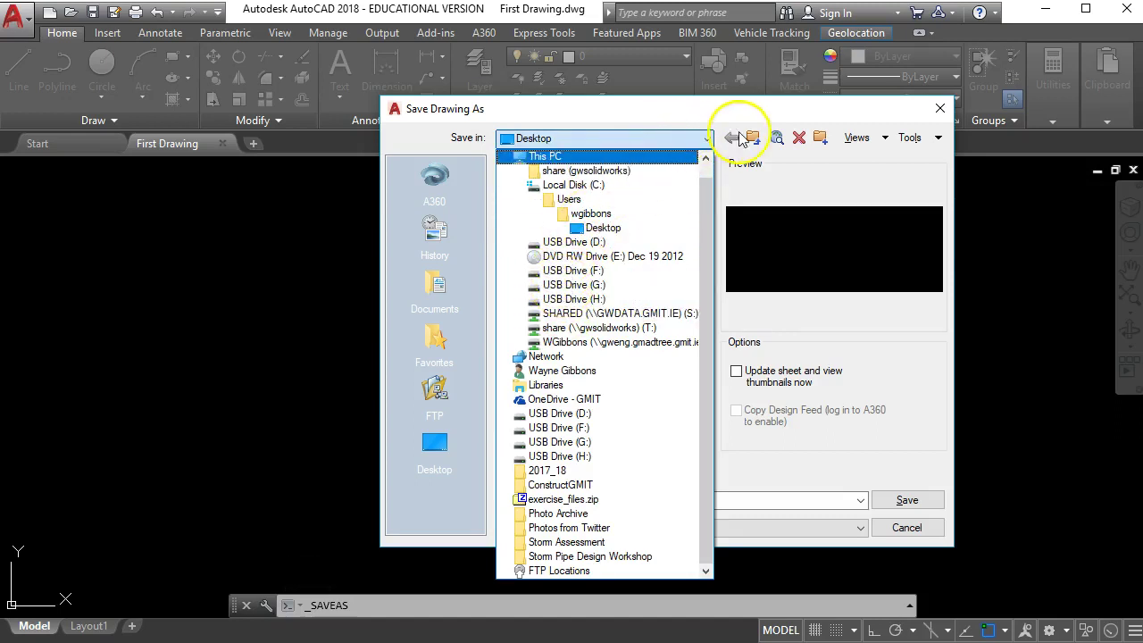
left_click(939, 110)
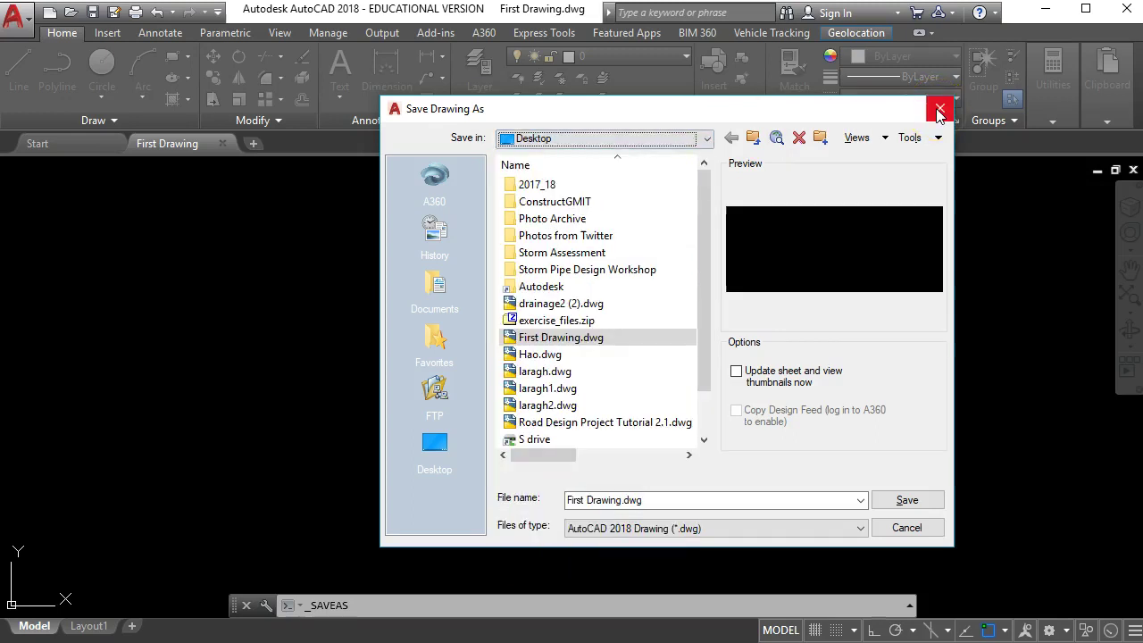
left_click(939, 110)
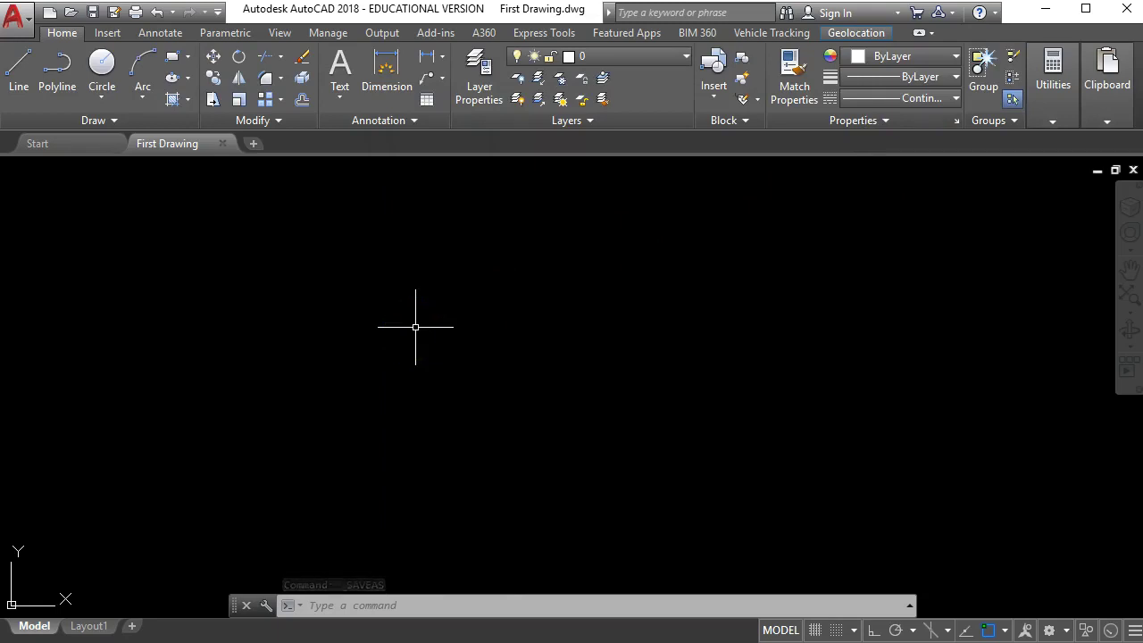
left_click(381, 327)
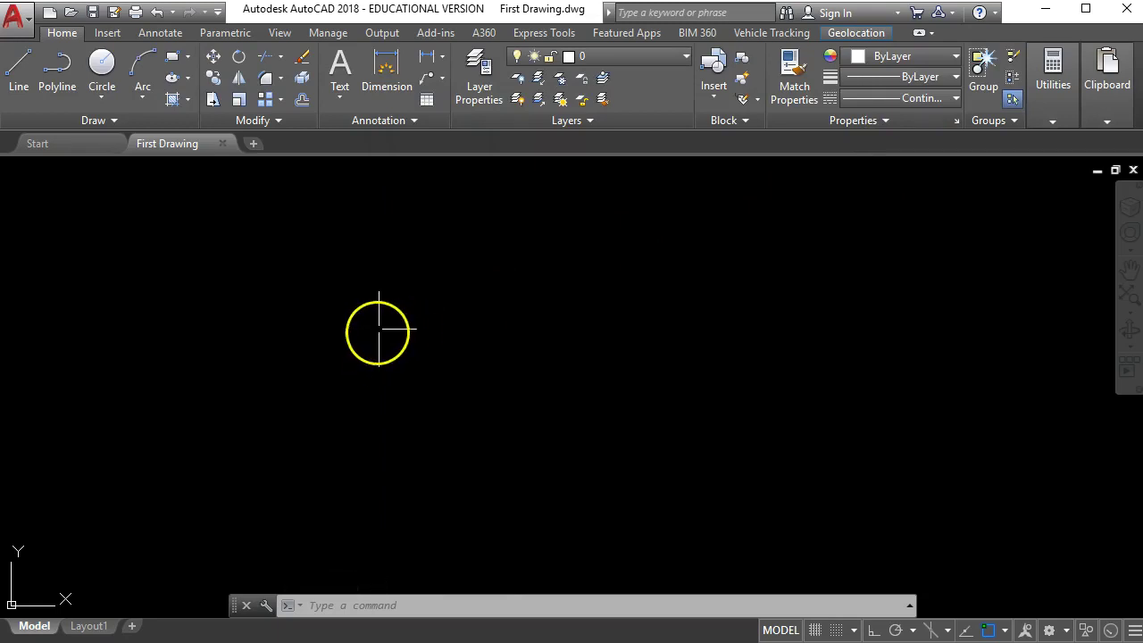